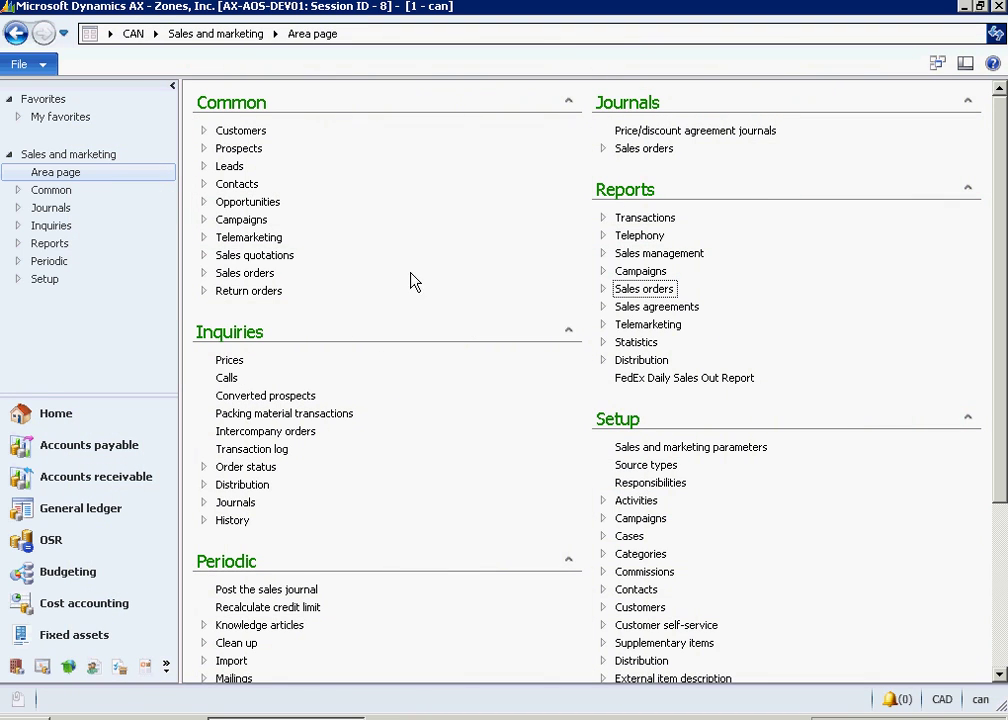
Step: Open the Open sales orders report dialog under Sales orders reports, with status Open order and output to Screen
click(252, 35)
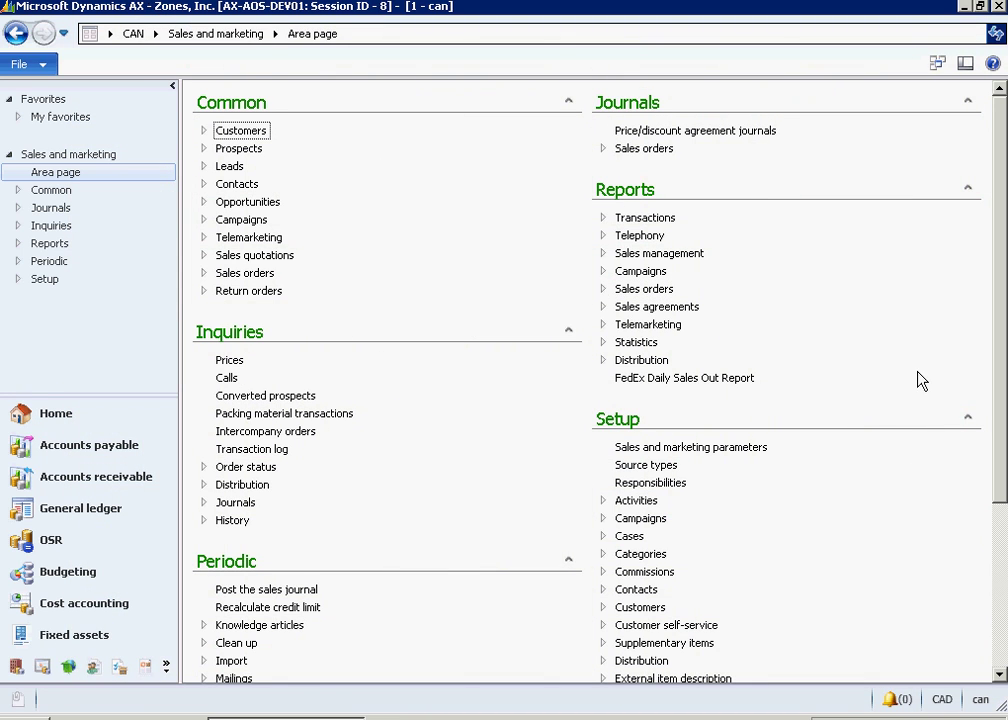
click(646, 292)
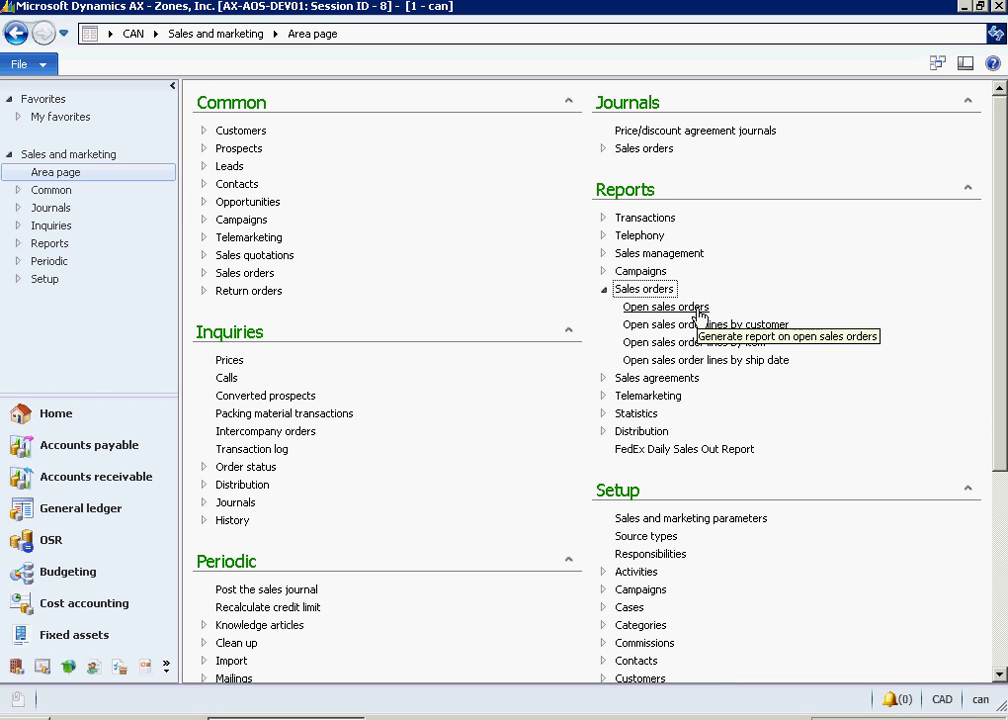
click(699, 311)
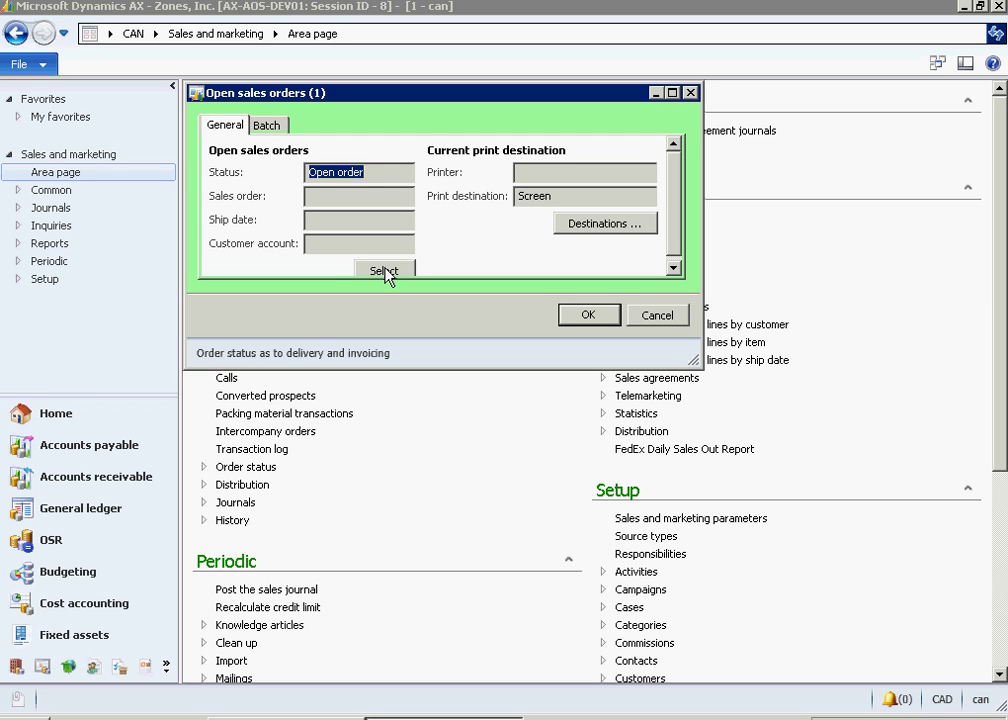
Step: In the report query, join Sales orders (Sales order) as an n:1 related table under Open sales orders
click(385, 272)
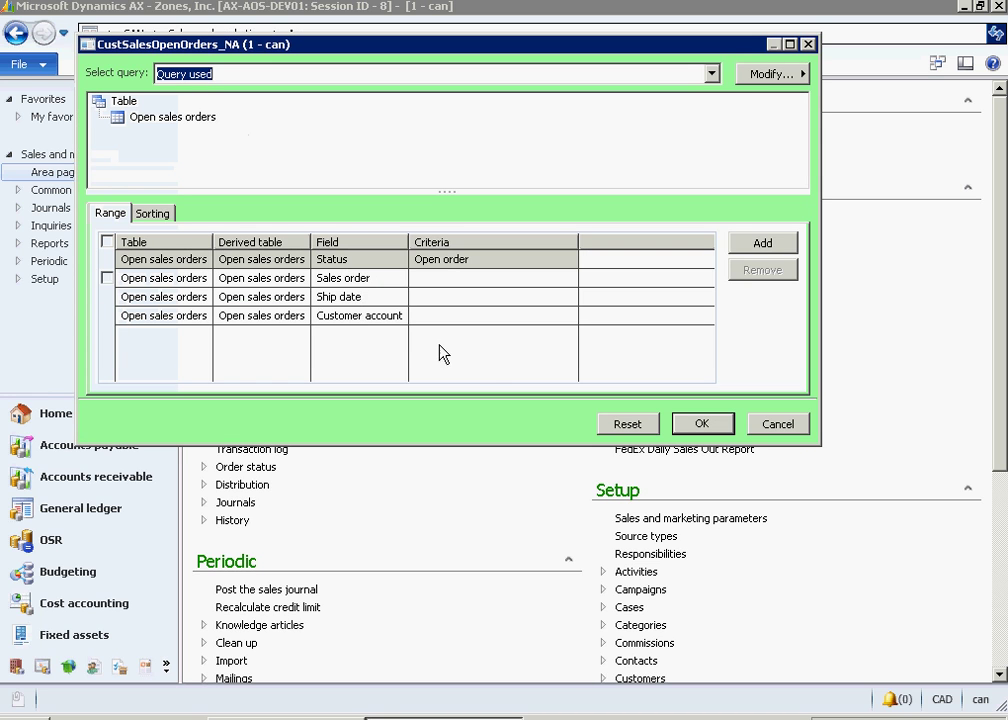
click(195, 121)
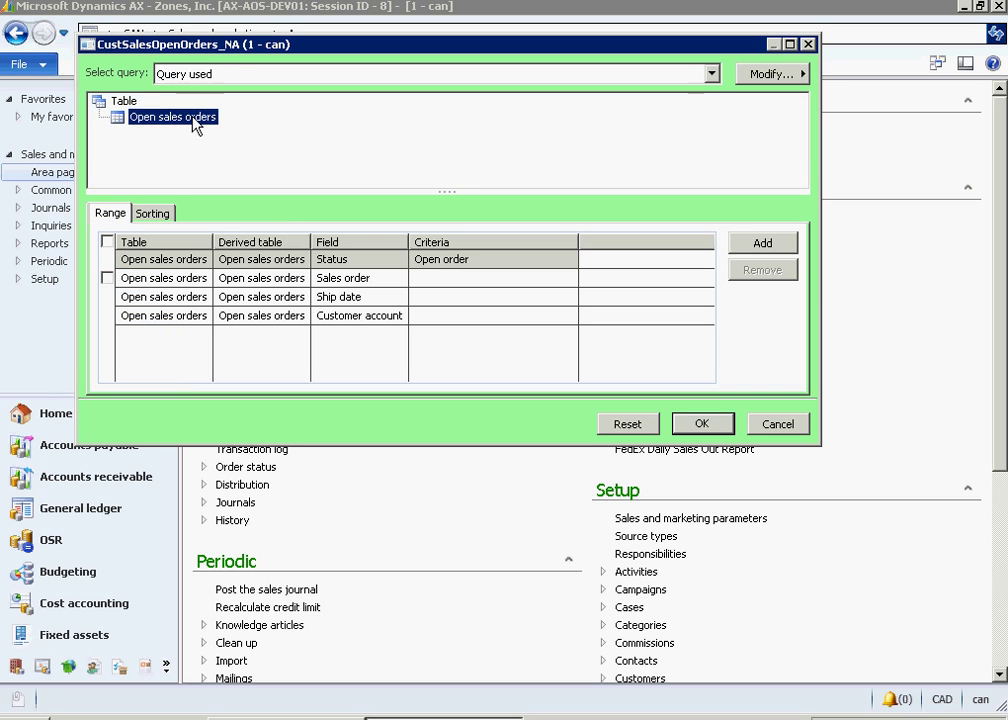
right_click(195, 121)
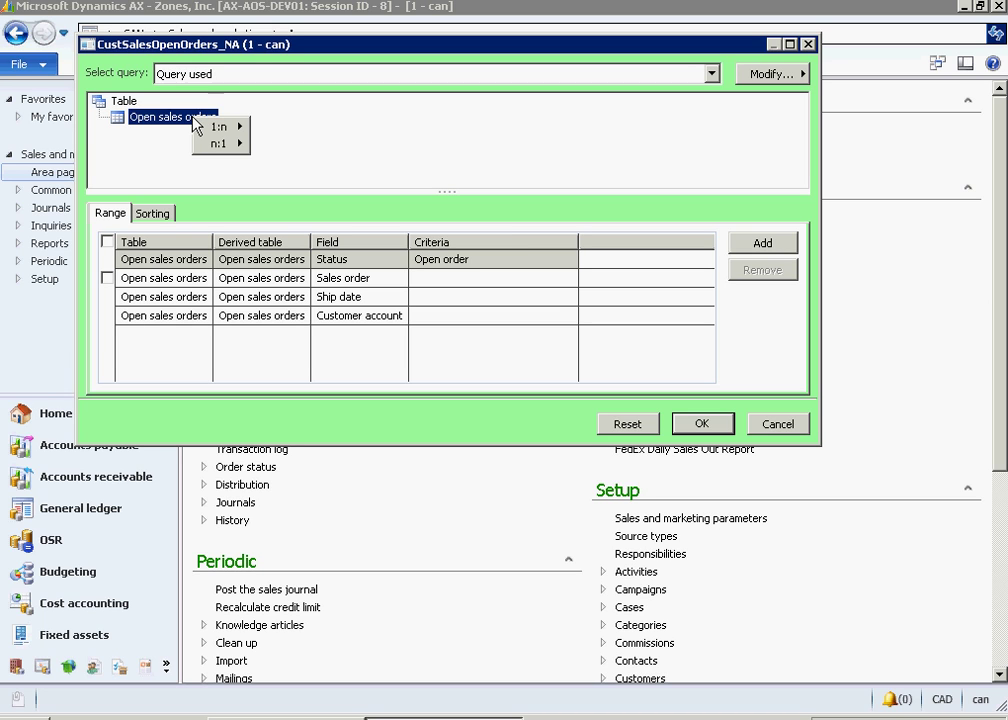
mouse_move(233, 150)
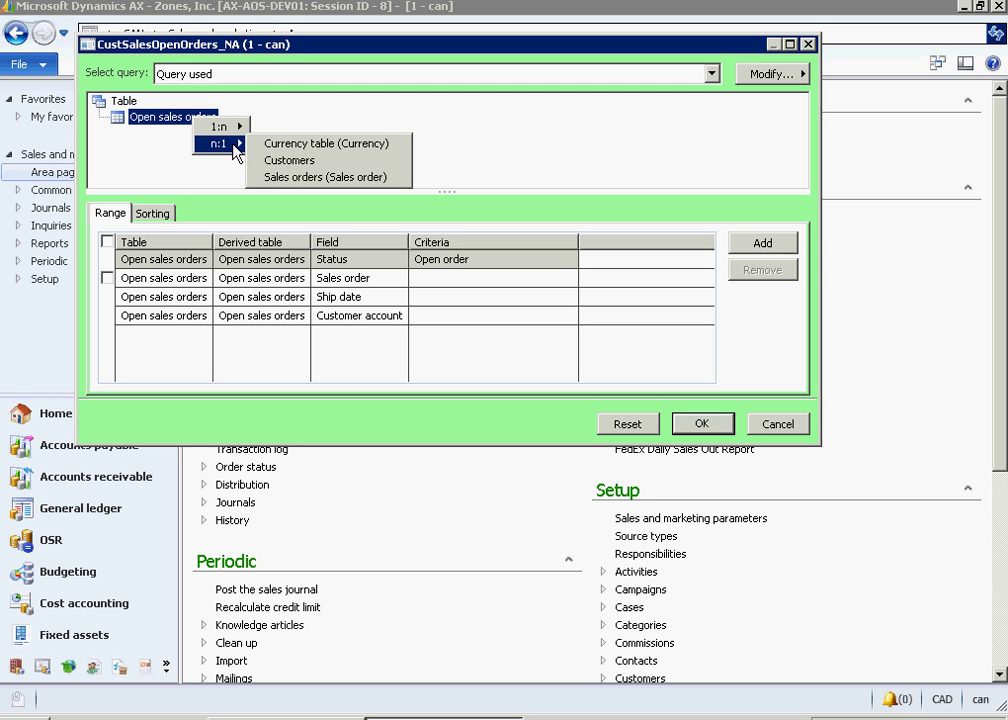
click(344, 180)
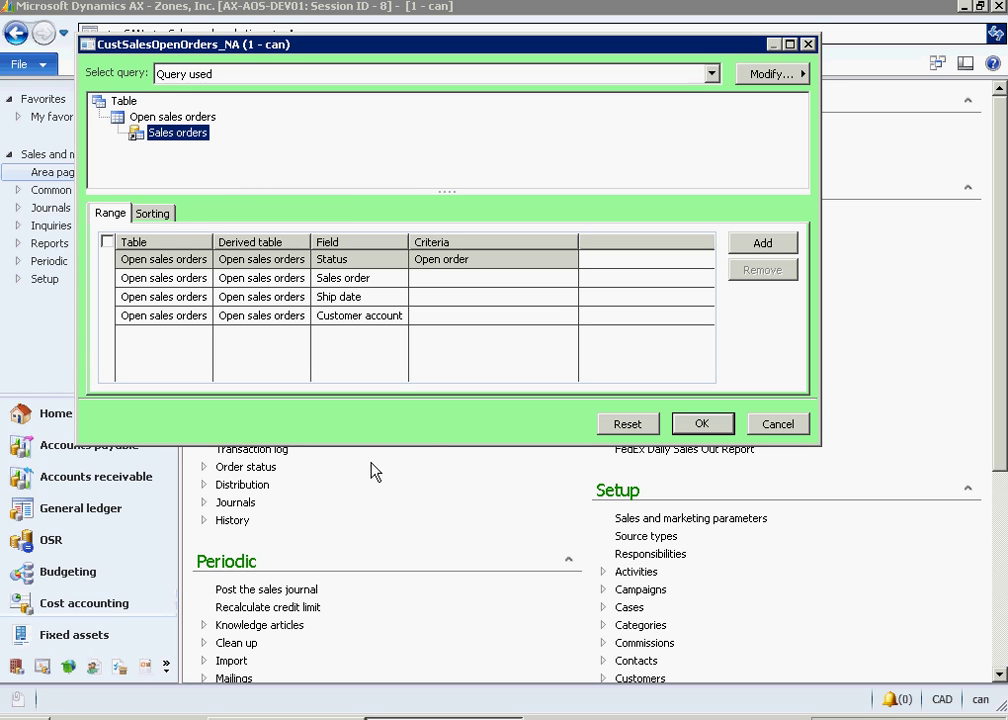
Step: Add a new query range row with its table set to Sales orders
click(170, 328)
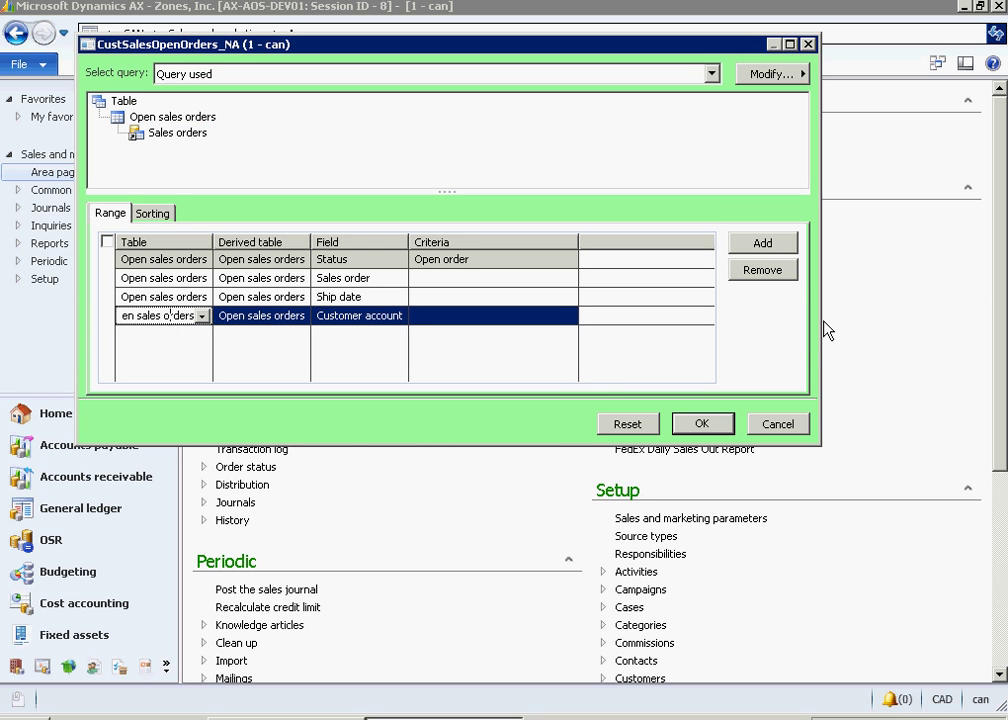
click(765, 245)
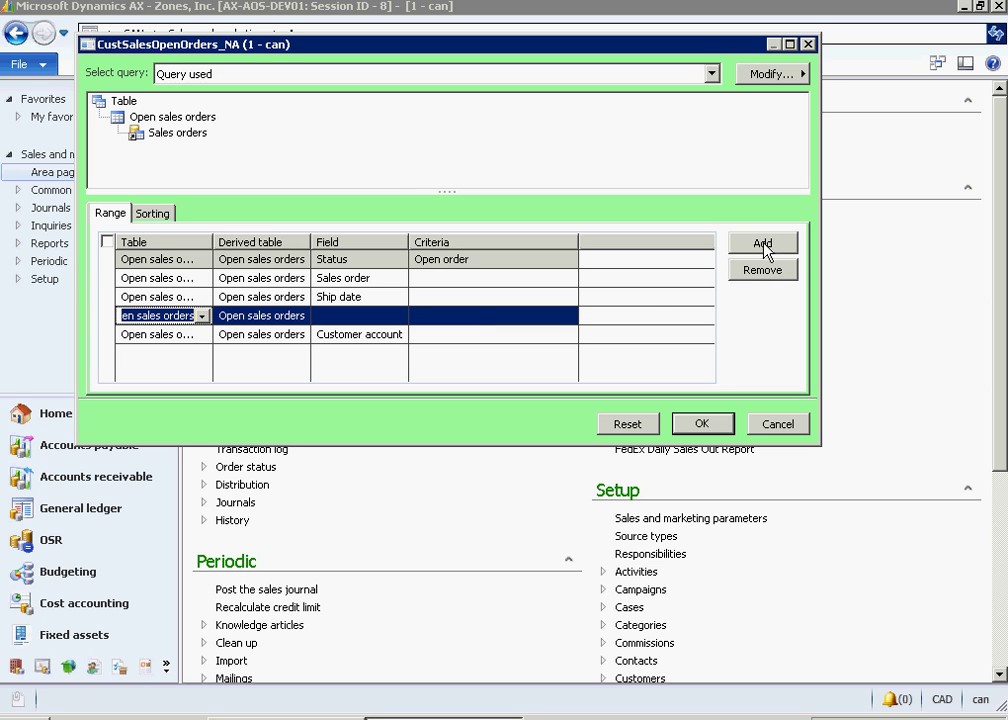
click(202, 316)
click(188, 376)
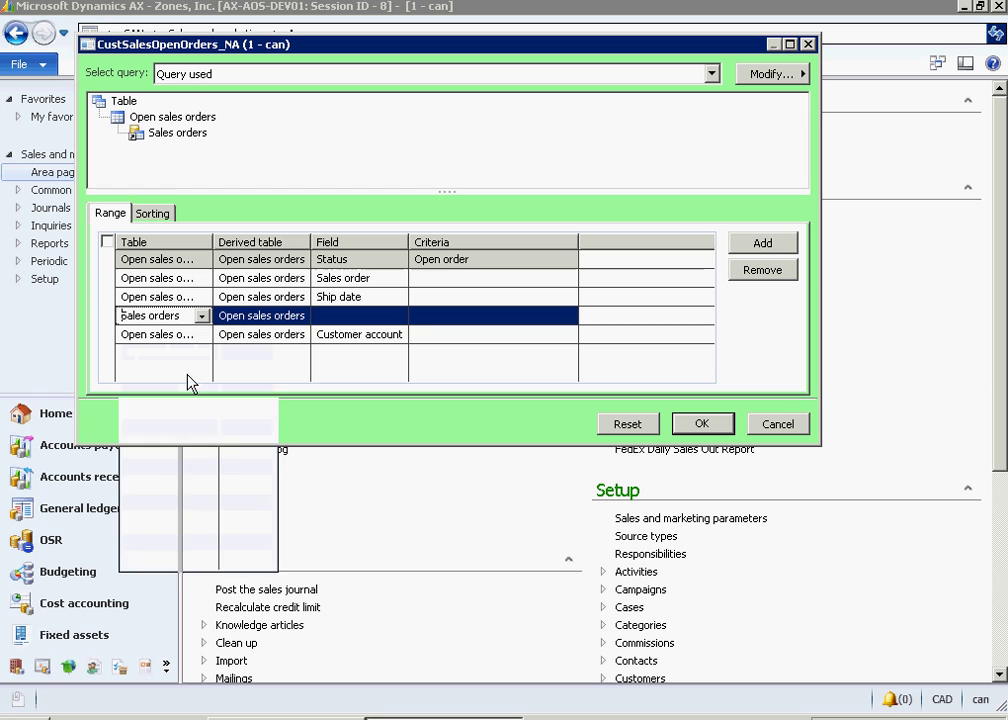
Step: Set the new range row's field to Order type, leaving its criteria blank
click(395, 318)
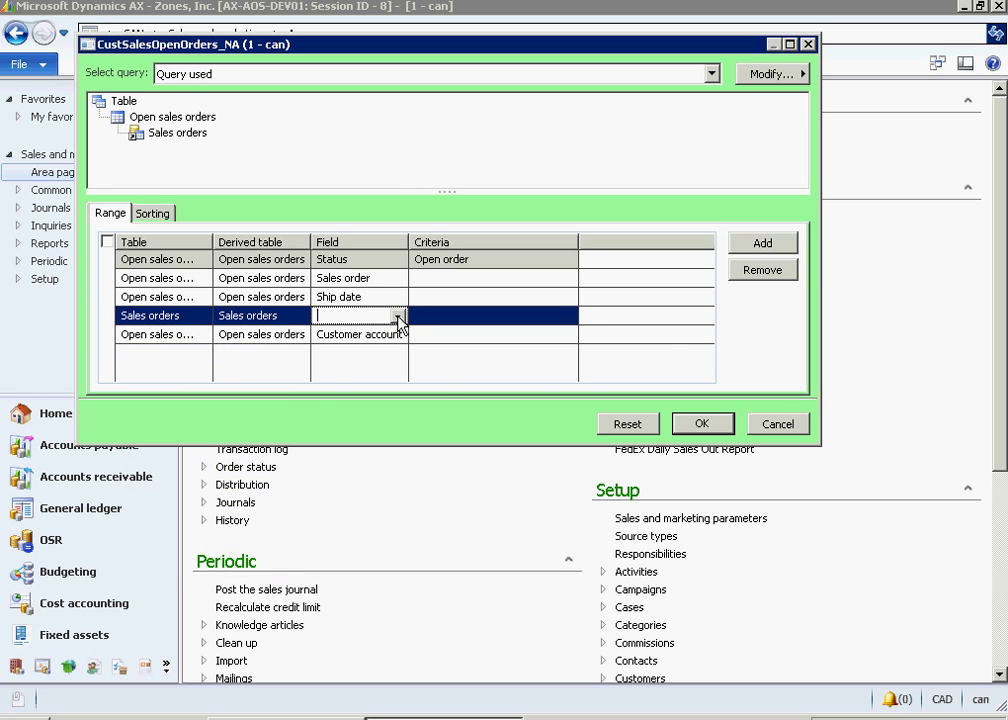
click(398, 317)
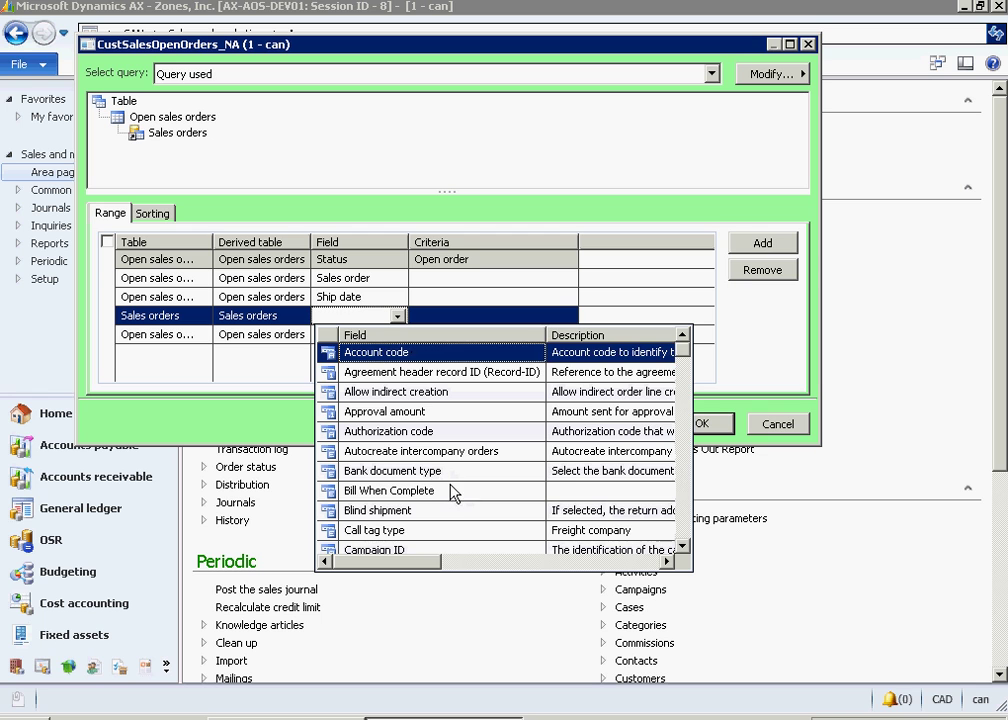
scroll(466, 478, down, 5)
scroll(466, 478, down, 12)
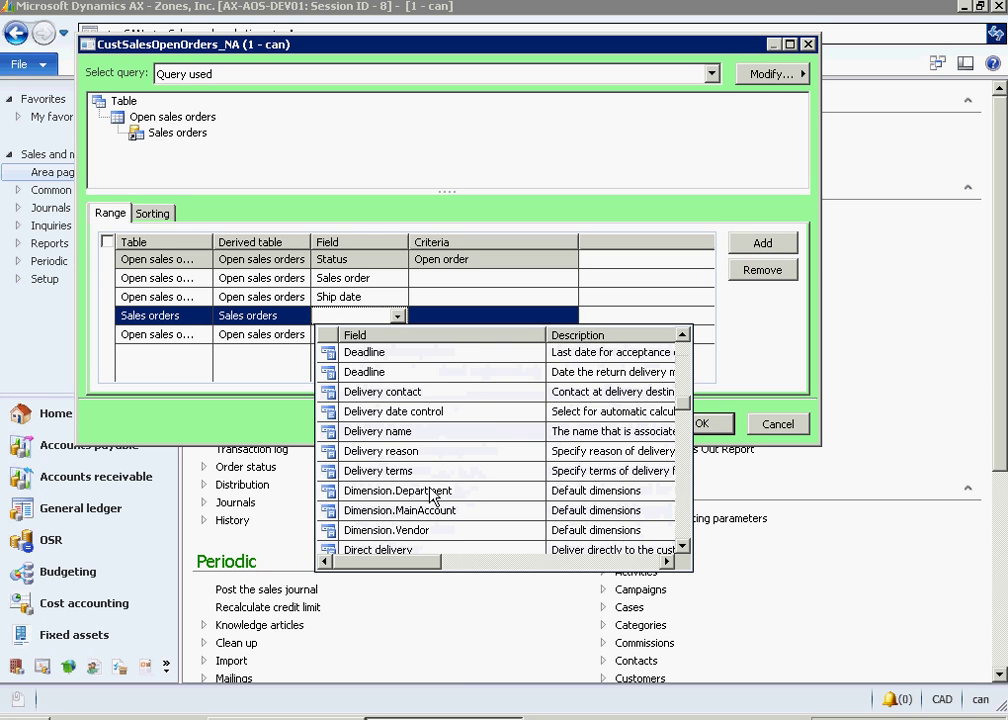
scroll(410, 490, down, 7)
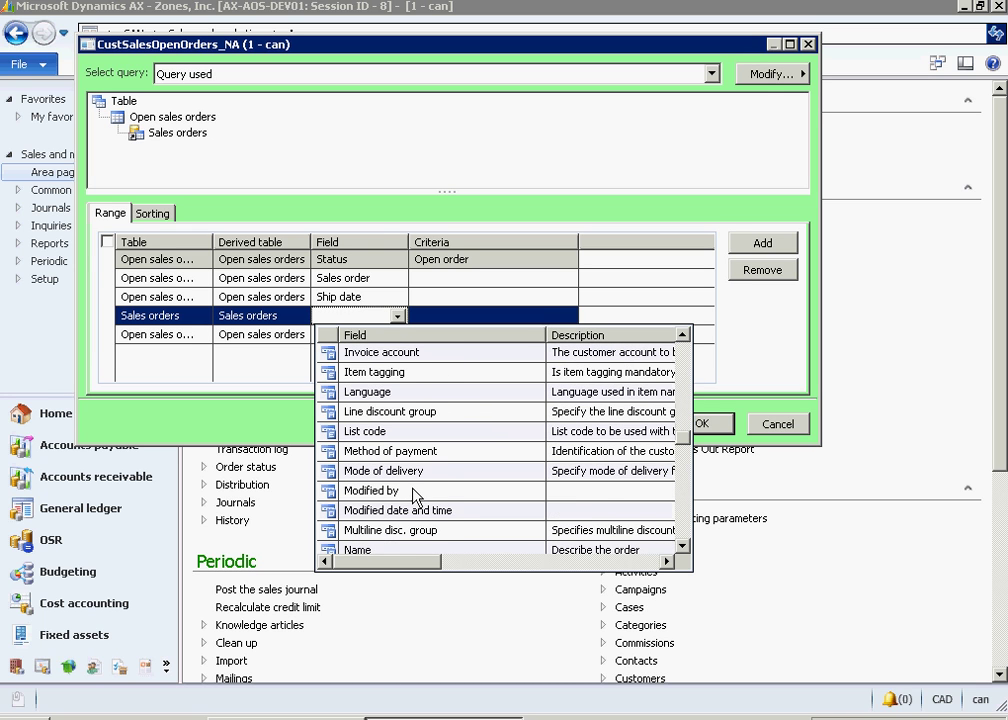
scroll(413, 493, down, 3)
scroll(415, 490, up, 2)
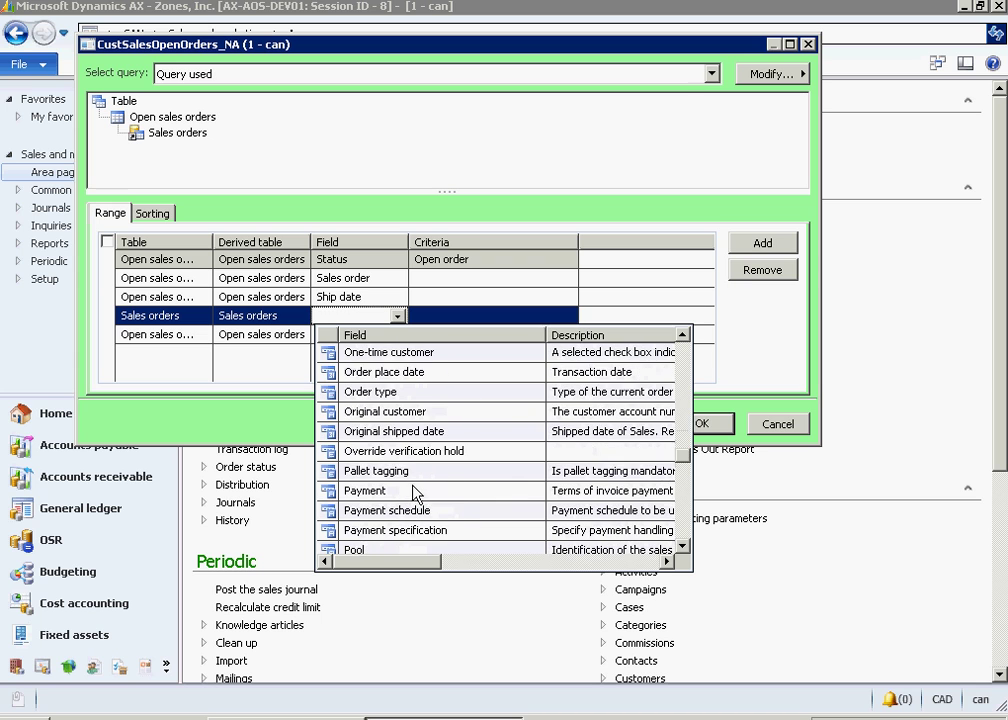
scroll(415, 490, up, 3)
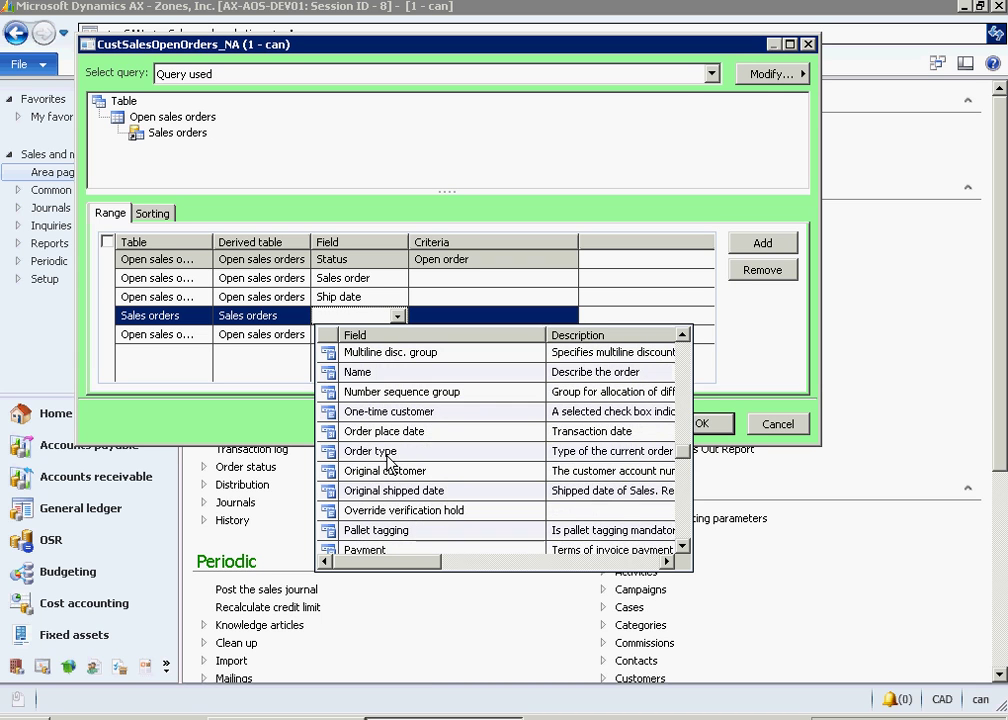
click(390, 455)
click(511, 314)
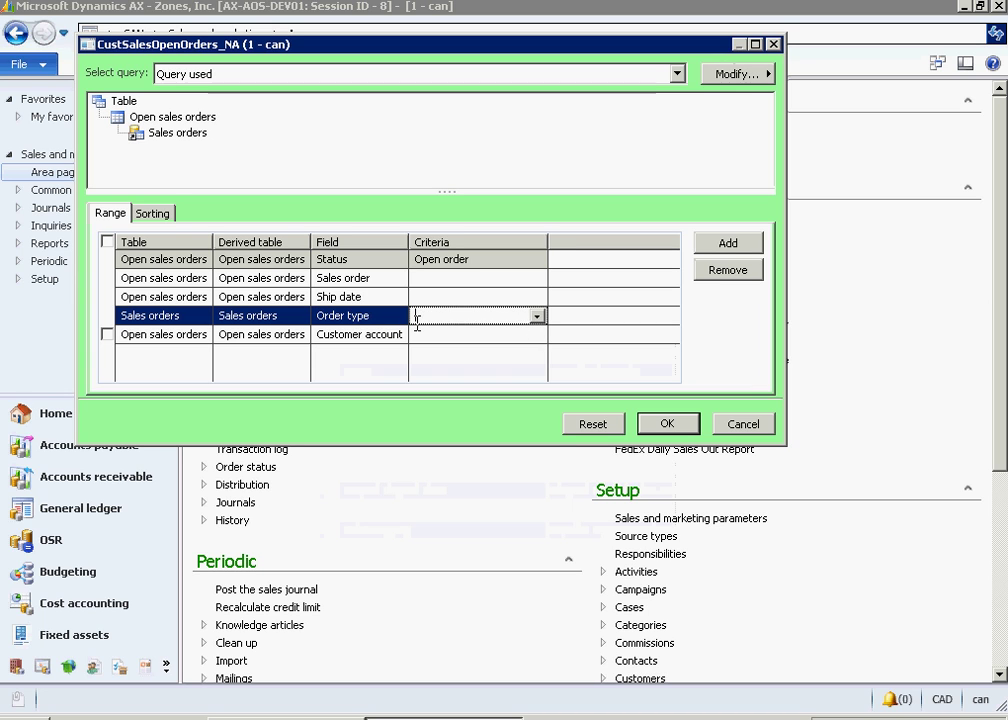
Step: Set the Order type range criteria to Journal
click(537, 315)
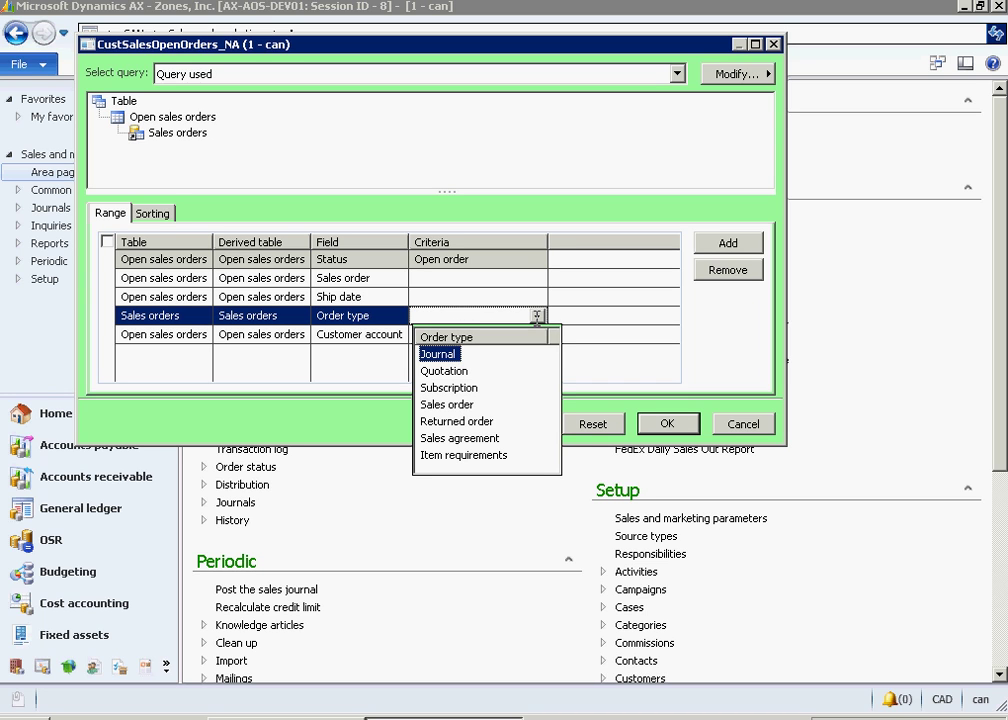
click(437, 355)
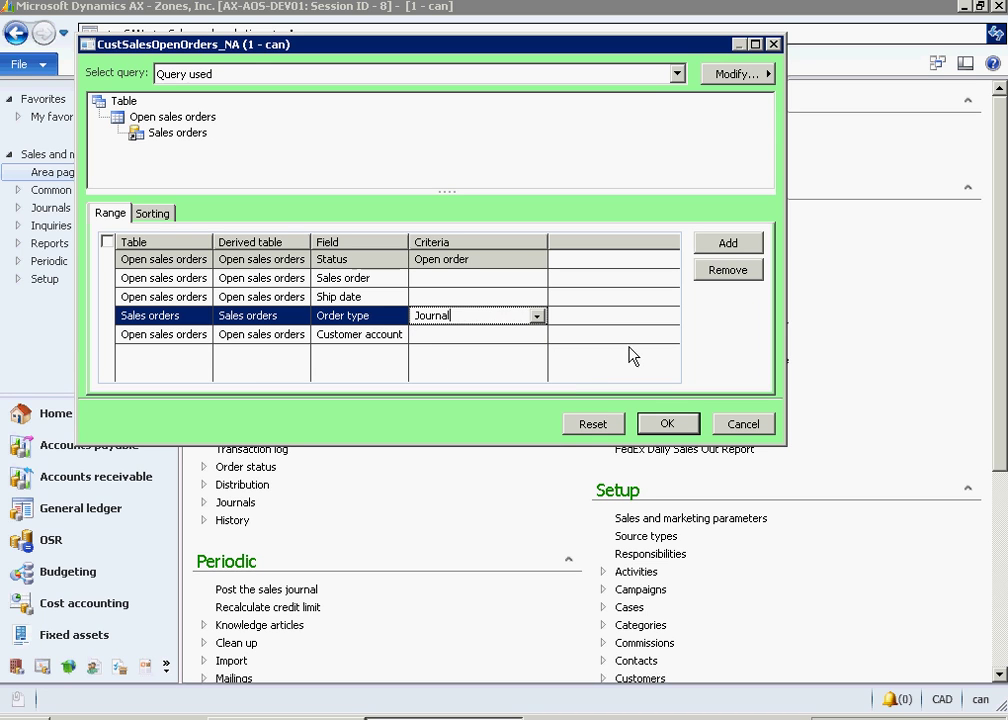
click(474, 337)
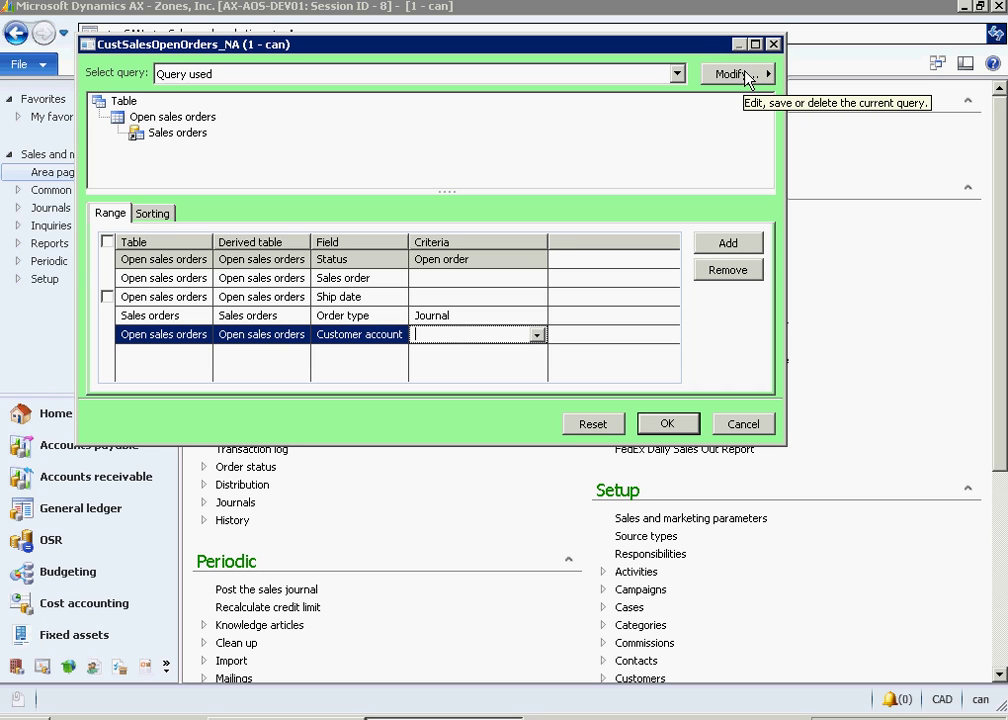
Step: Save the query as a new inquiry named 'Open Orders - Journal'
click(745, 75)
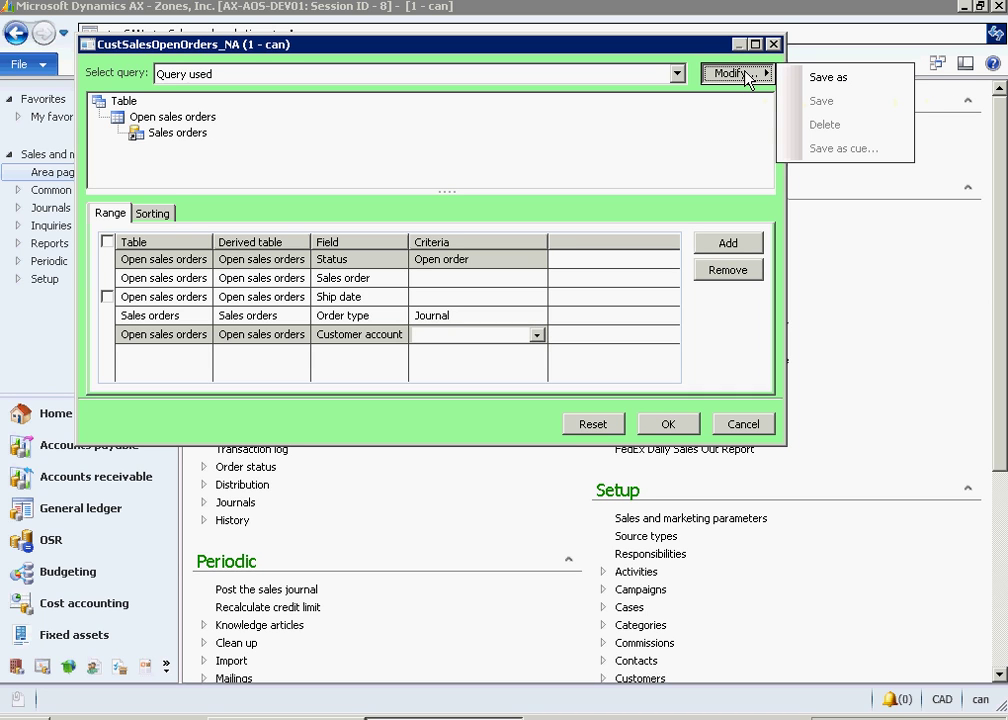
click(836, 88)
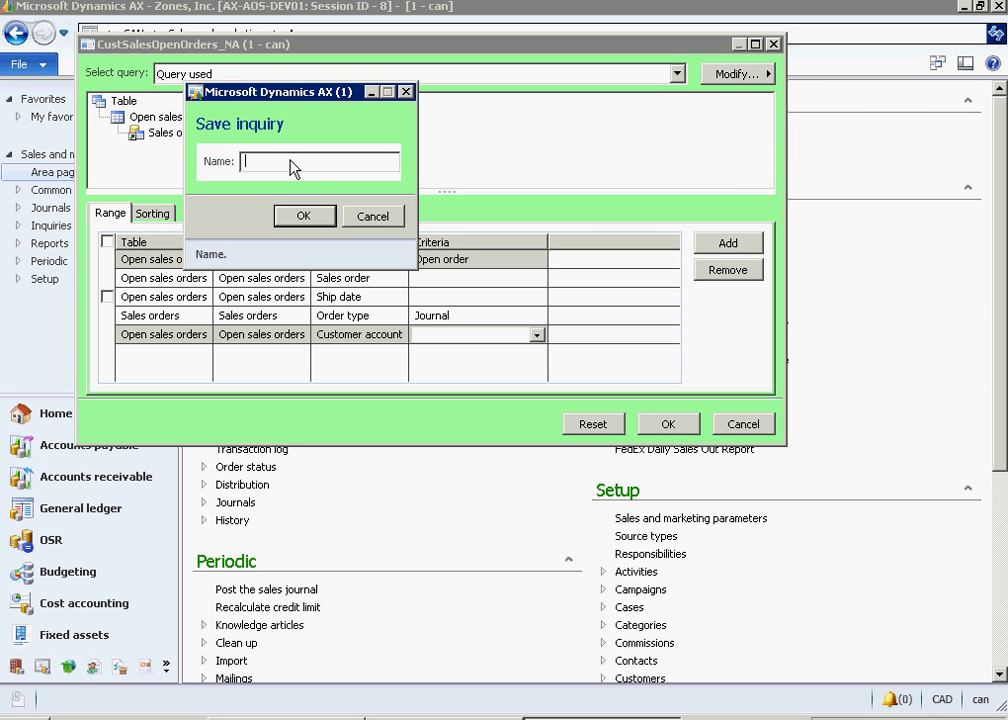
text(Open Orders - Journal)
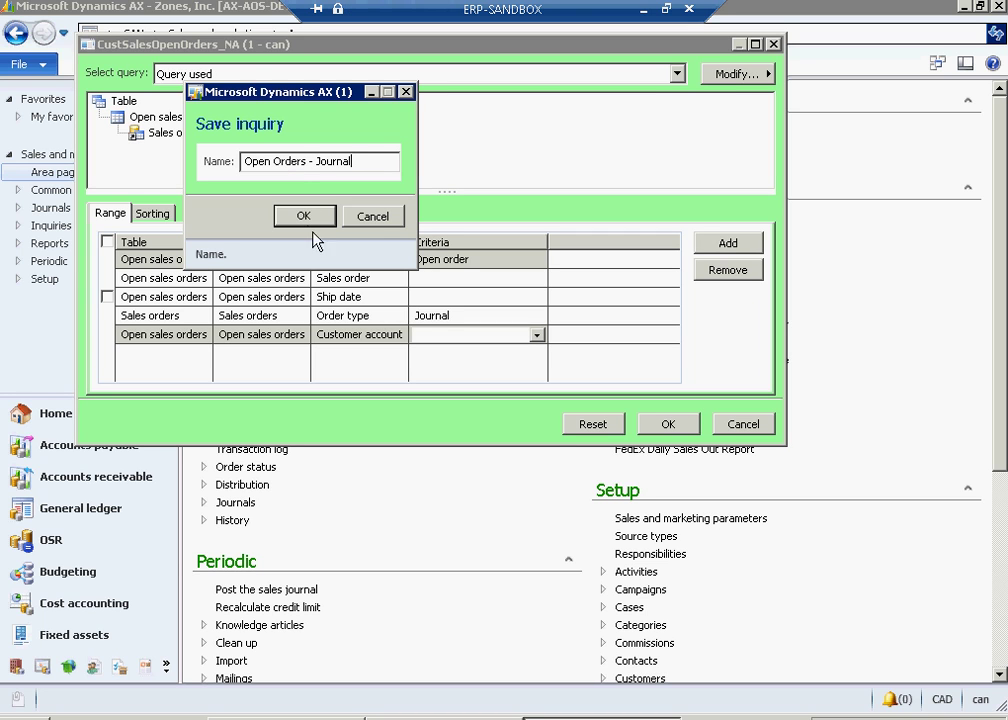
click(312, 220)
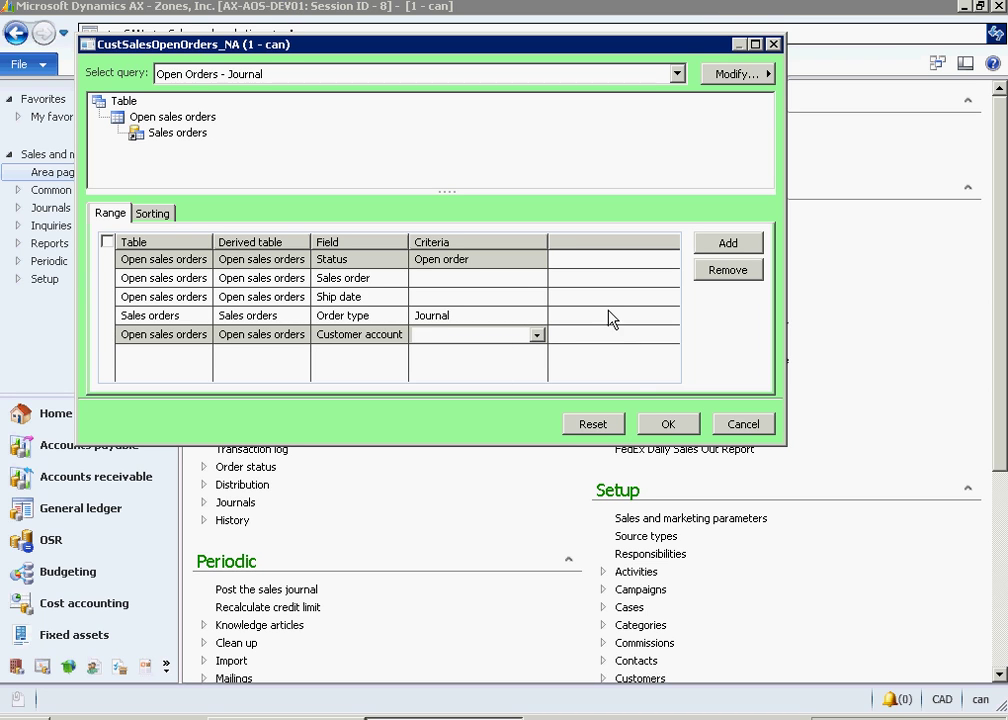
Step: Replace the Order type criterion Journal with Sales order
click(476, 315)
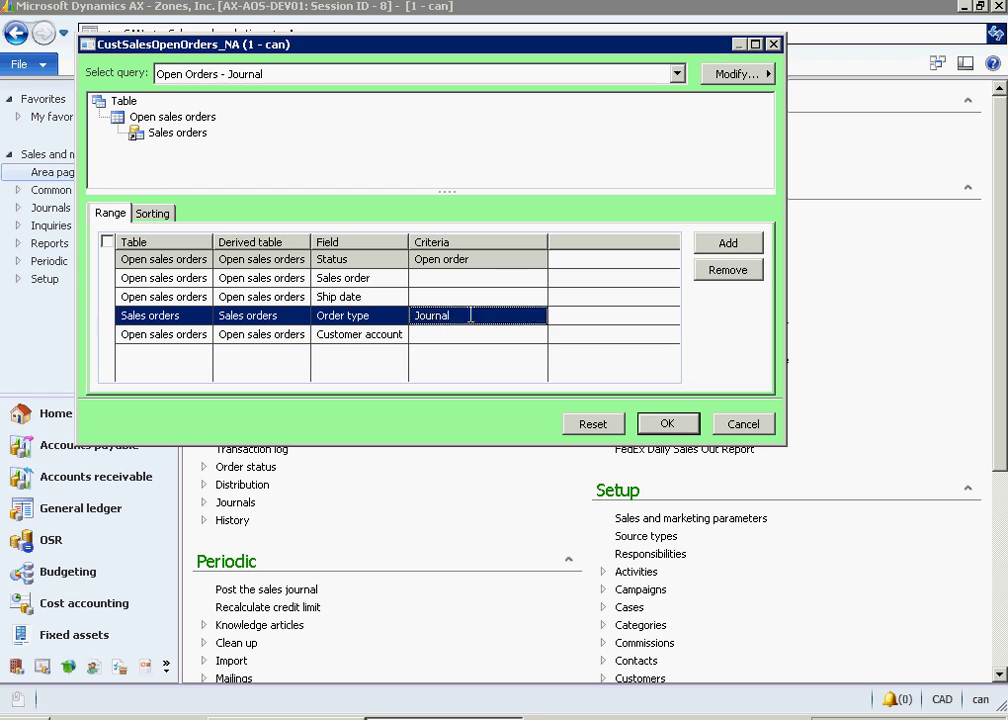
key(shift+Home)
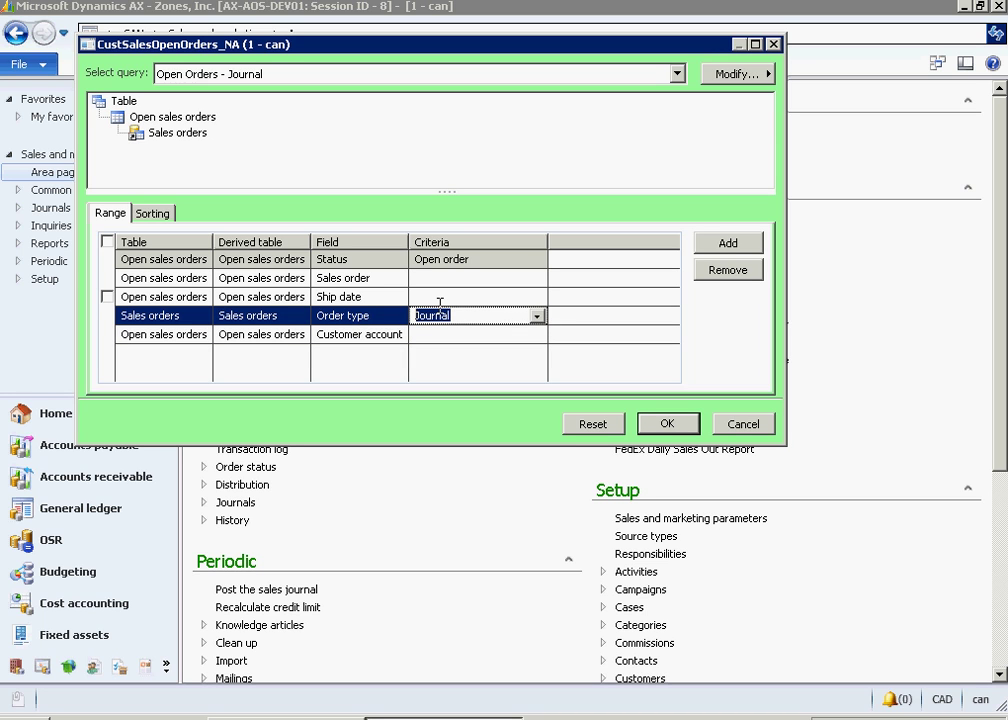
key(BackSpace)
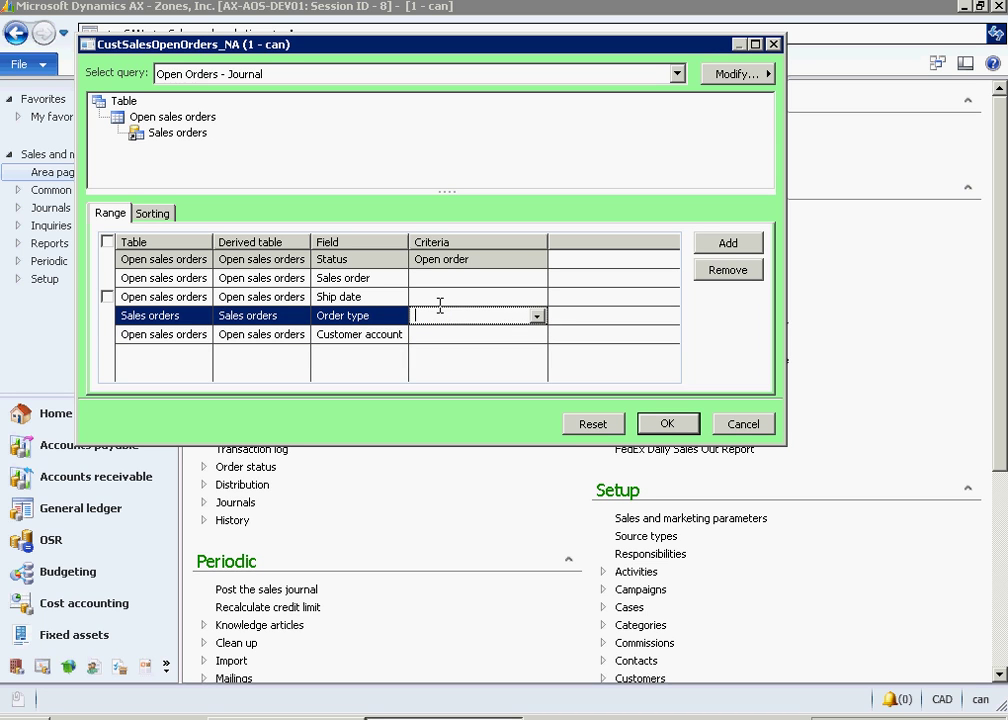
click(537, 315)
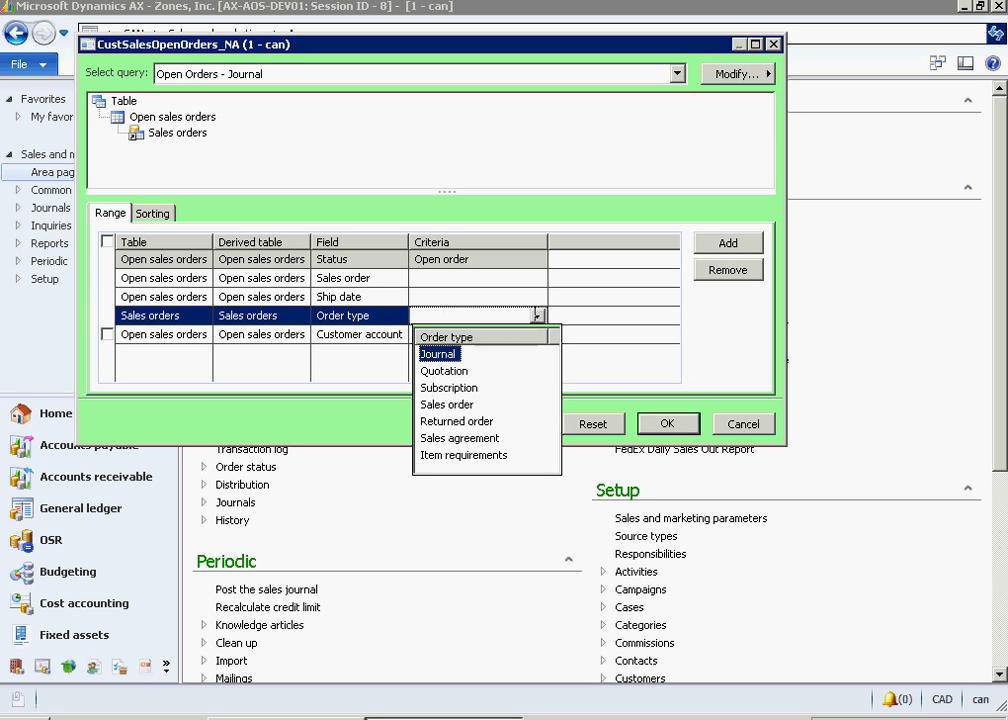
click(447, 405)
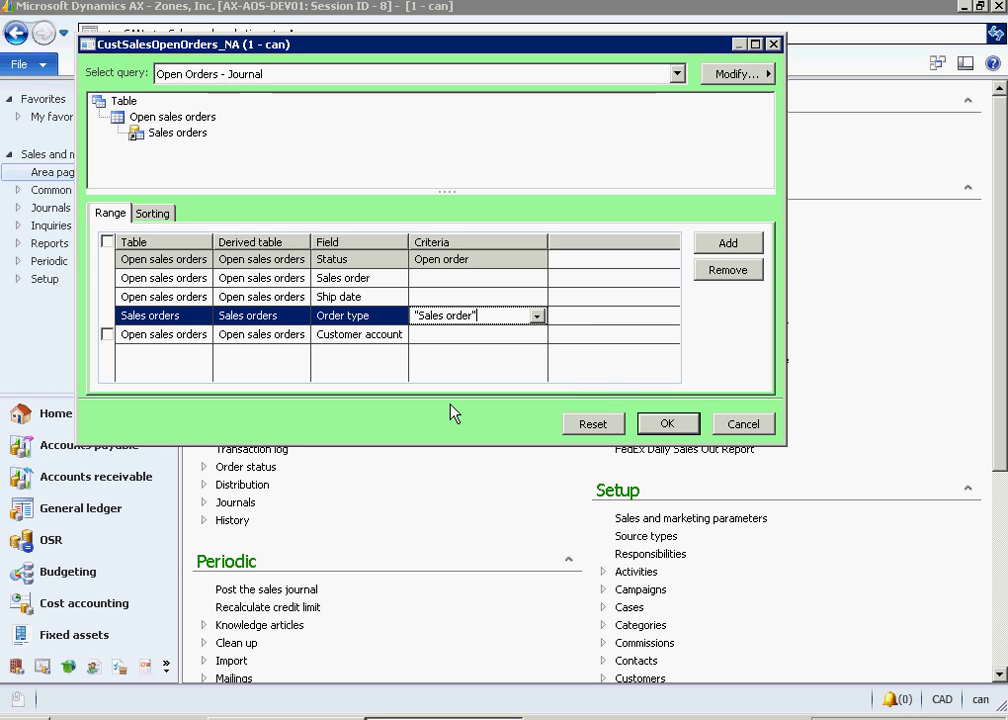
Step: Save the query as a new inquiry named 'Open Orders - Sales Orders'
click(756, 75)
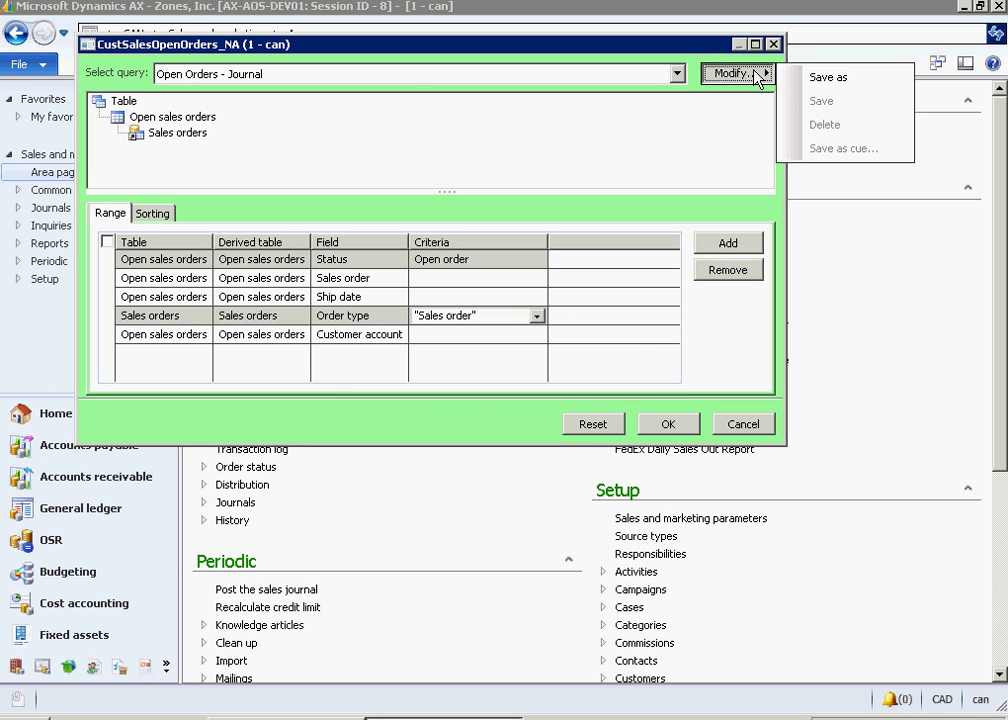
click(828, 77)
text(Open Orders - Journal)
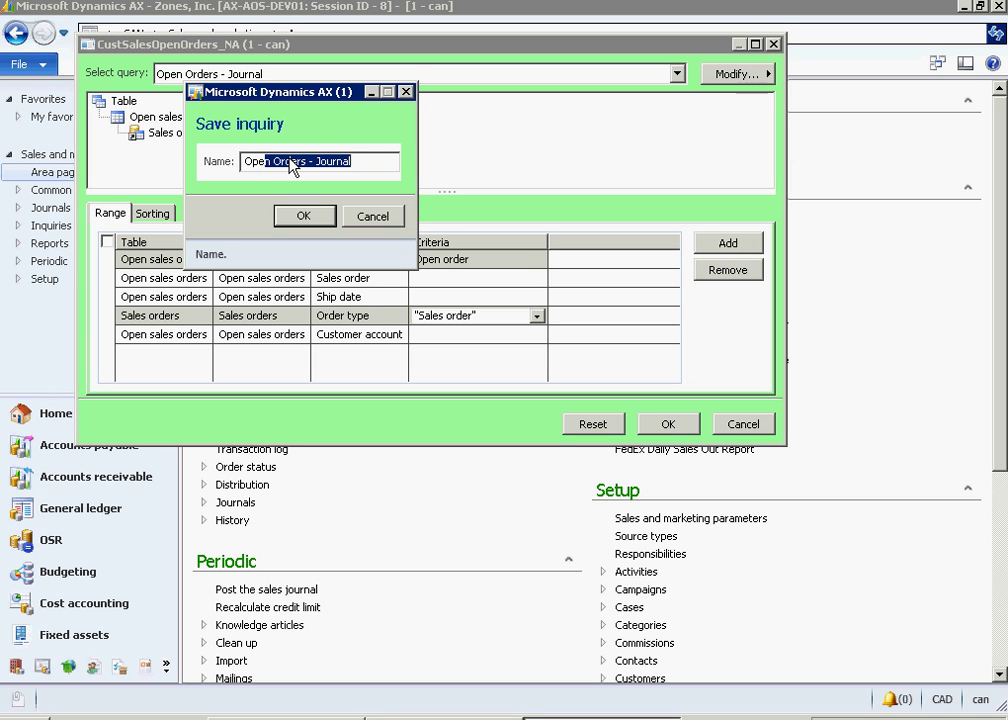
key(End)
key(ctrl+shift+Left)
text(Sales Orders)
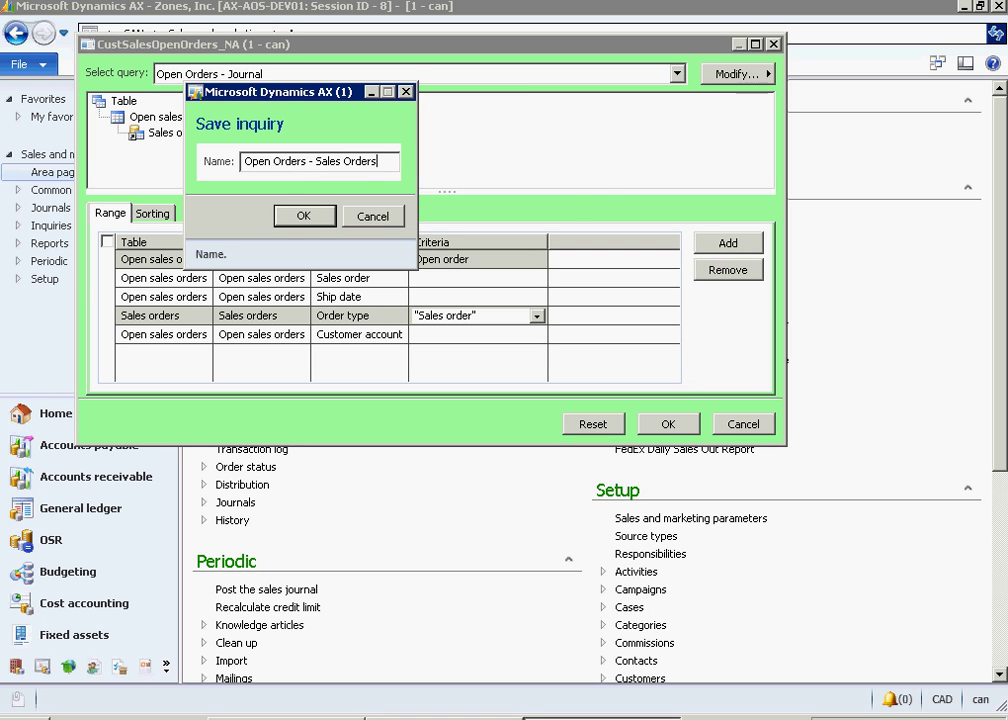
key(Return)
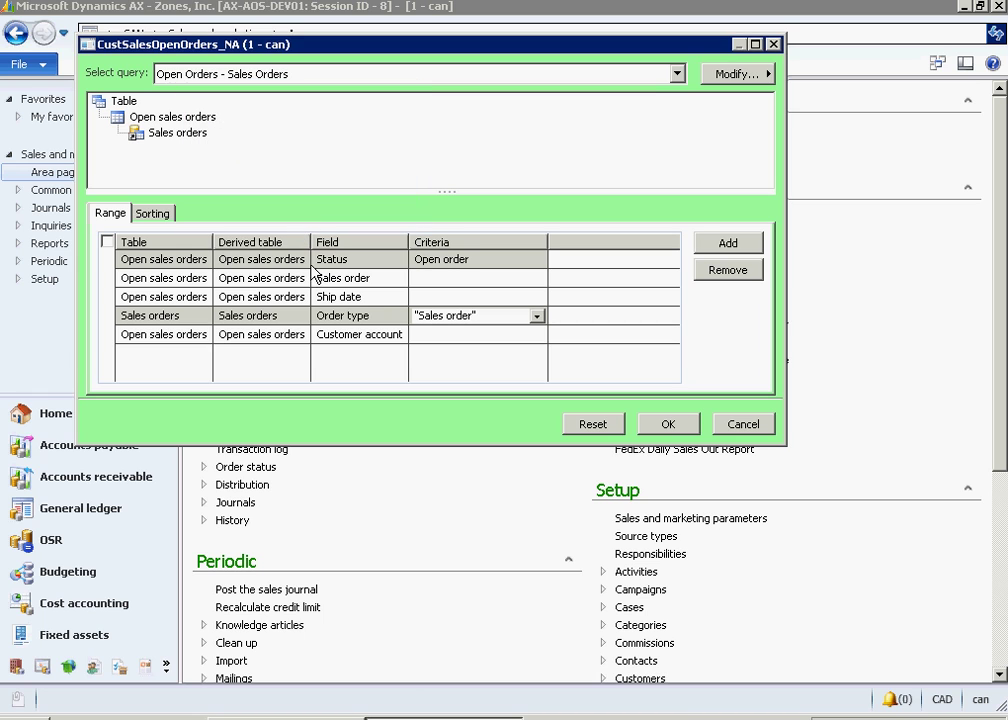
Step: Accept the query and run the report to screen, showing 14 open orders totalling 316,318.49
click(440, 335)
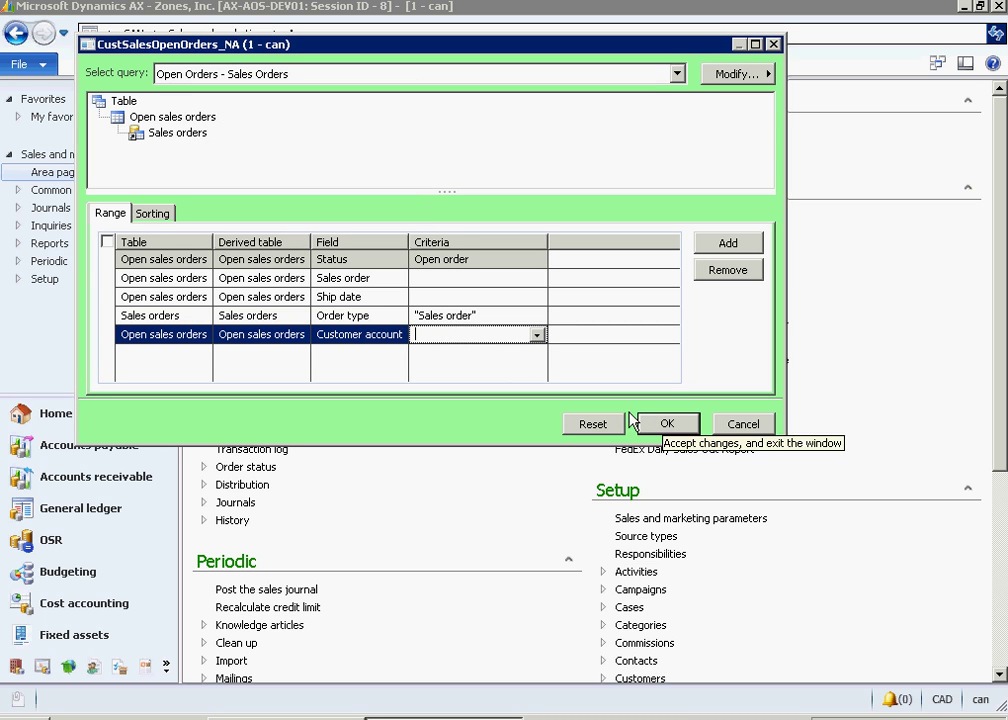
click(668, 424)
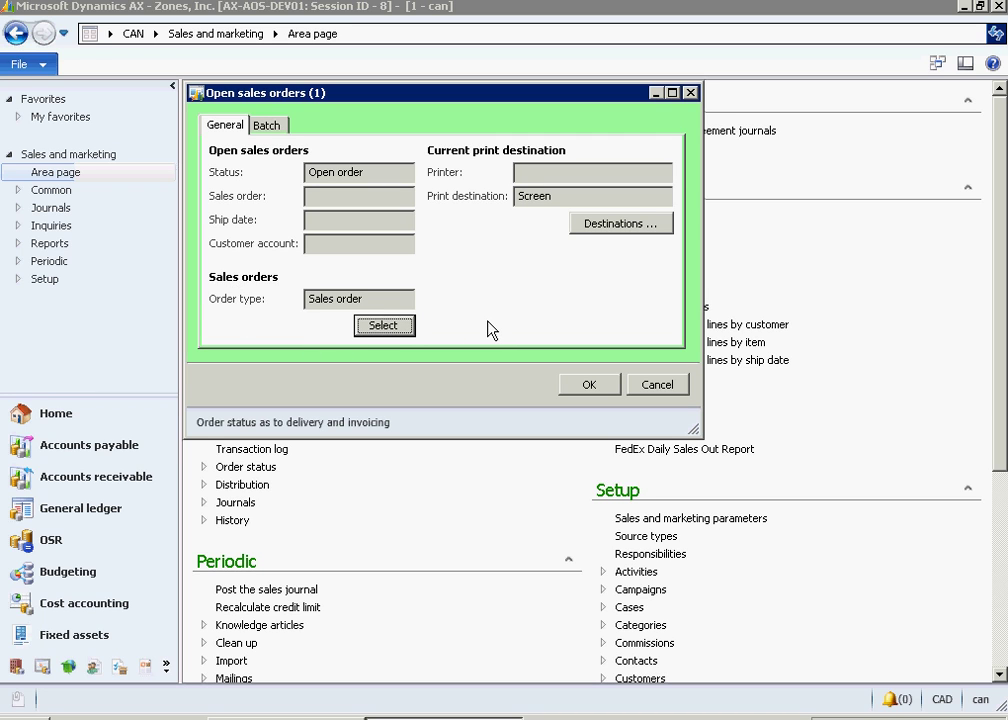
click(381, 328)
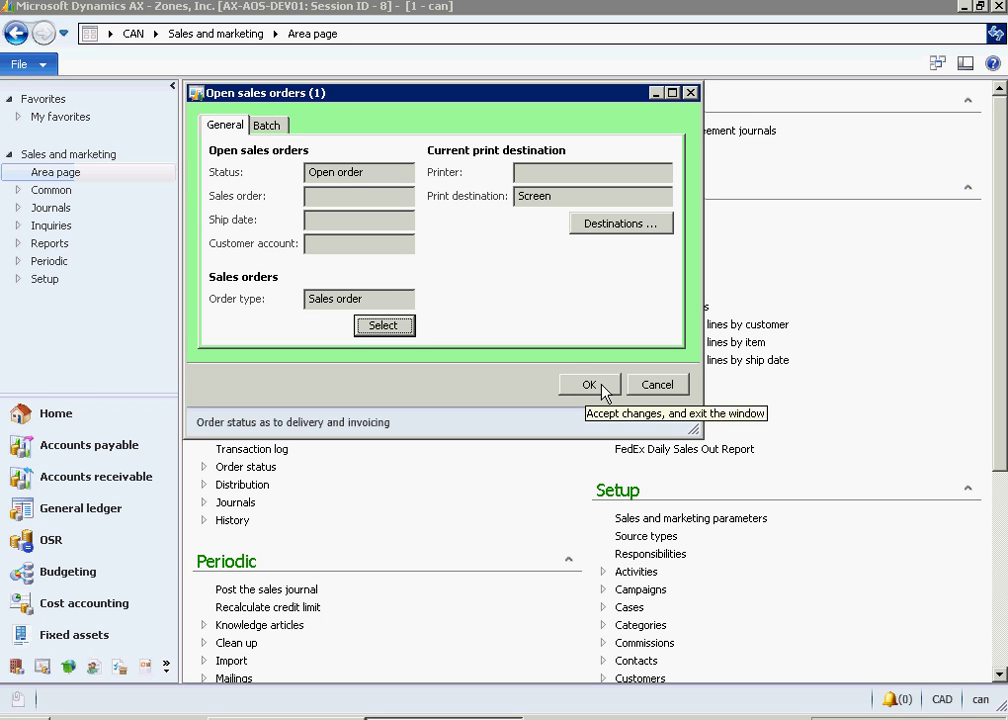
click(589, 385)
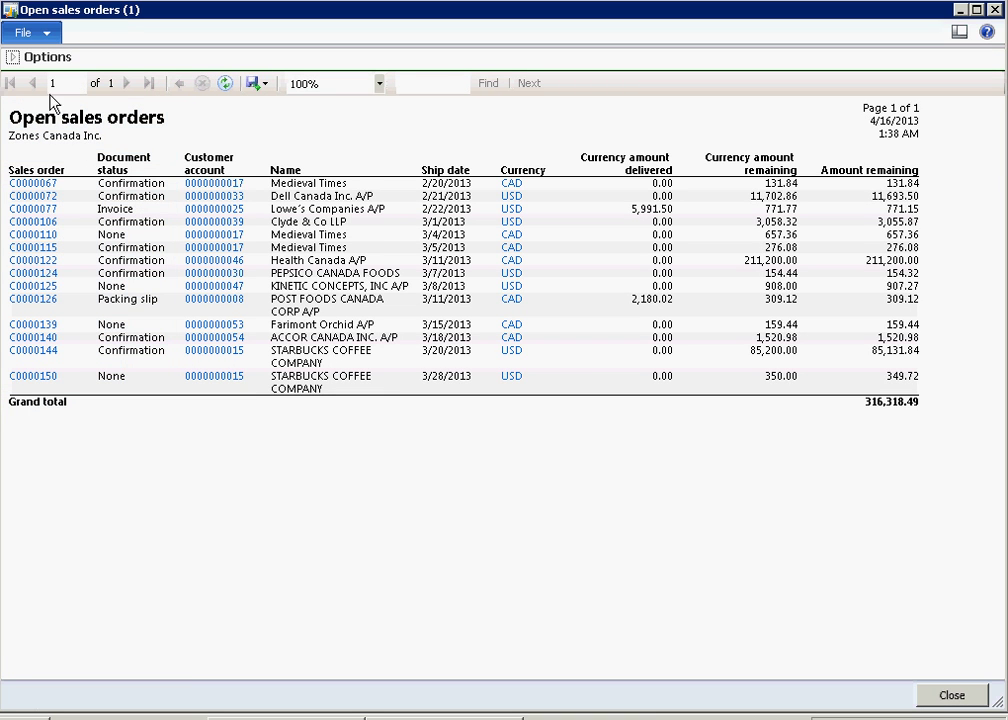
Step: Load the saved 'Open Orders - Journal' inquiry into the report query and rerun the report
click(13, 59)
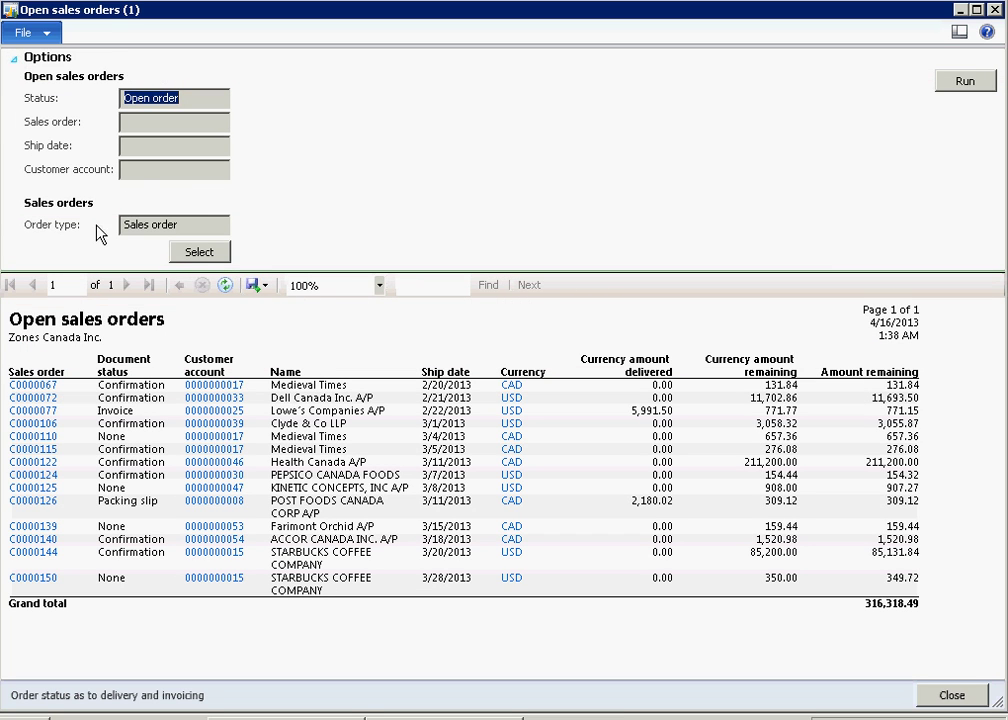
click(201, 253)
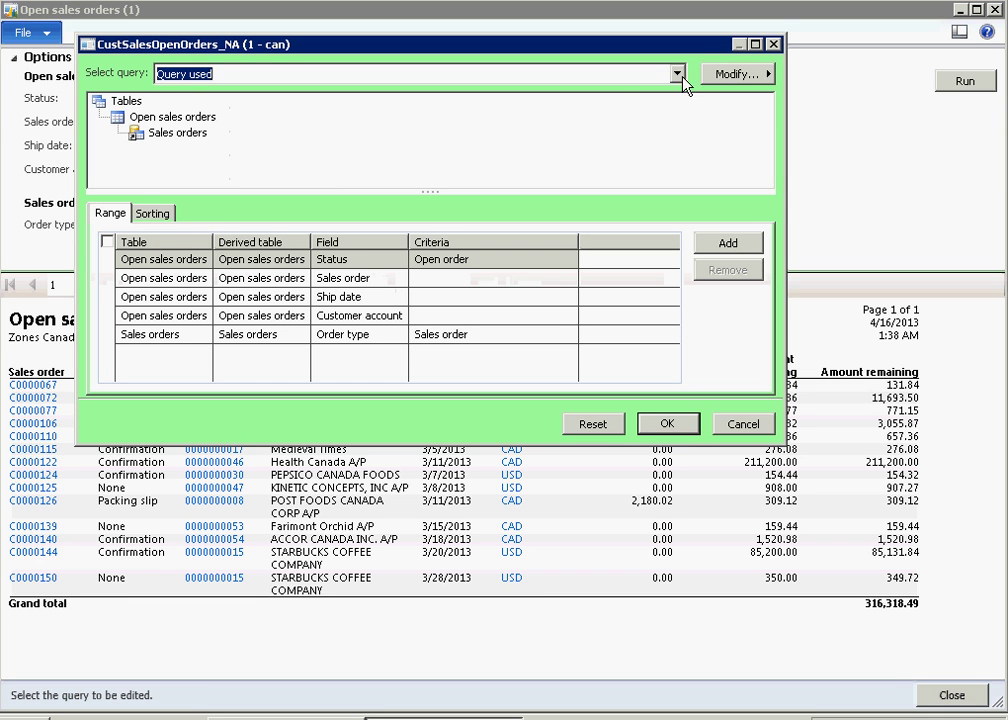
click(680, 76)
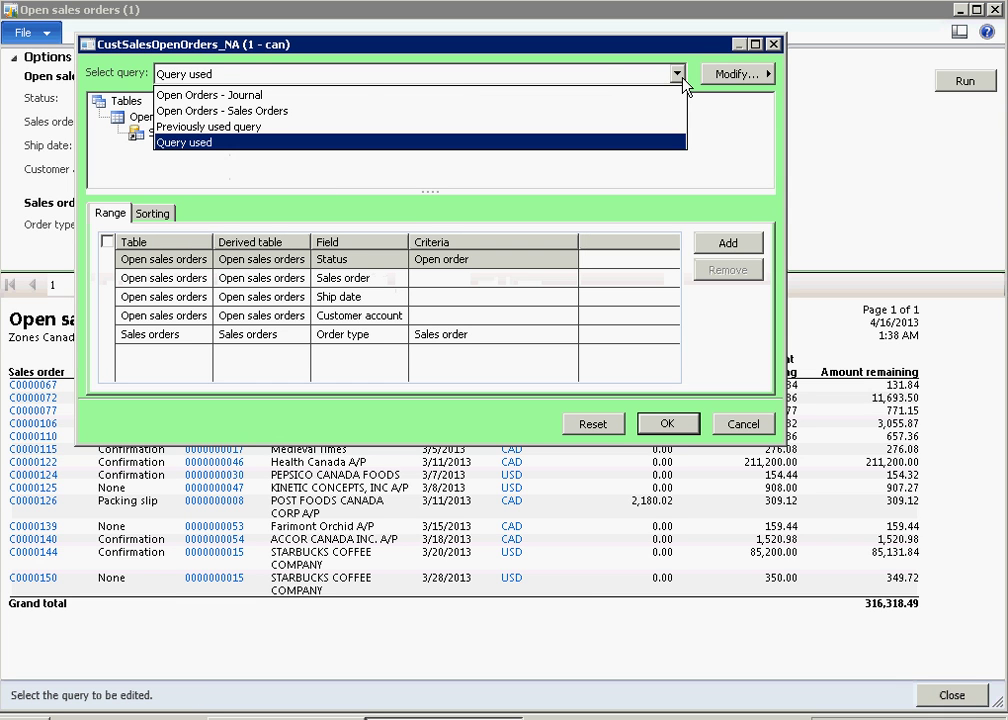
click(264, 97)
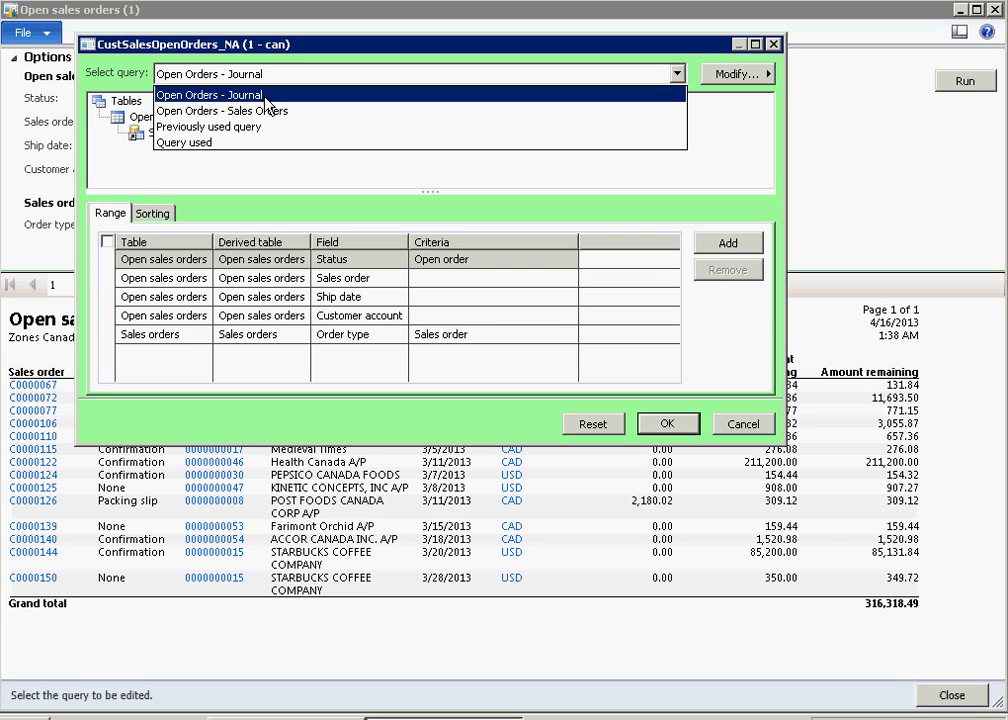
click(266, 97)
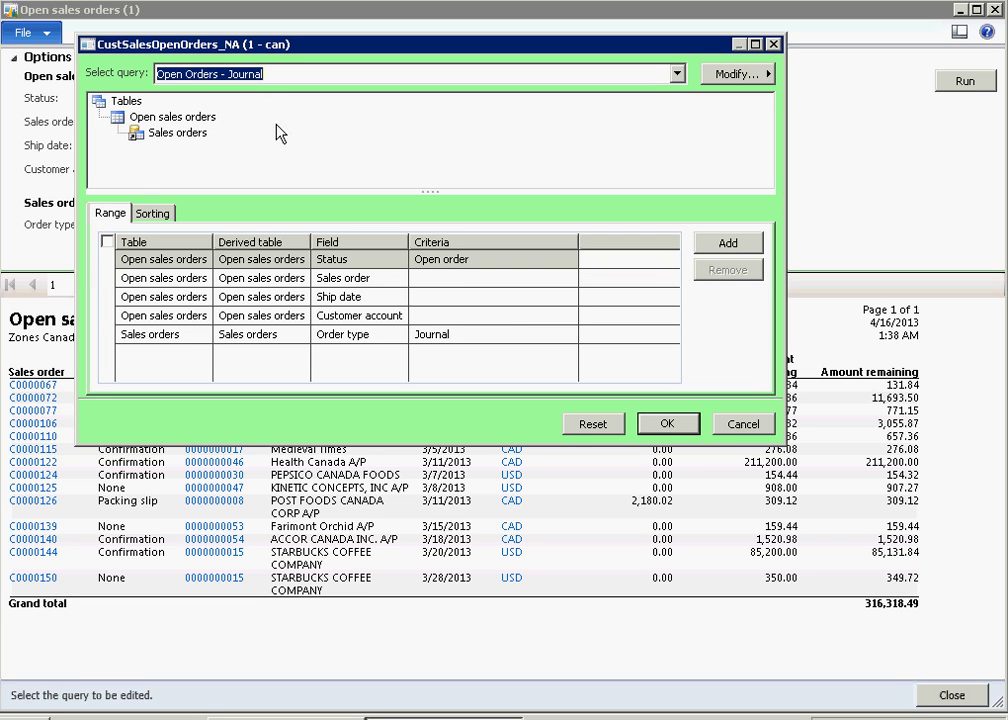
click(665, 424)
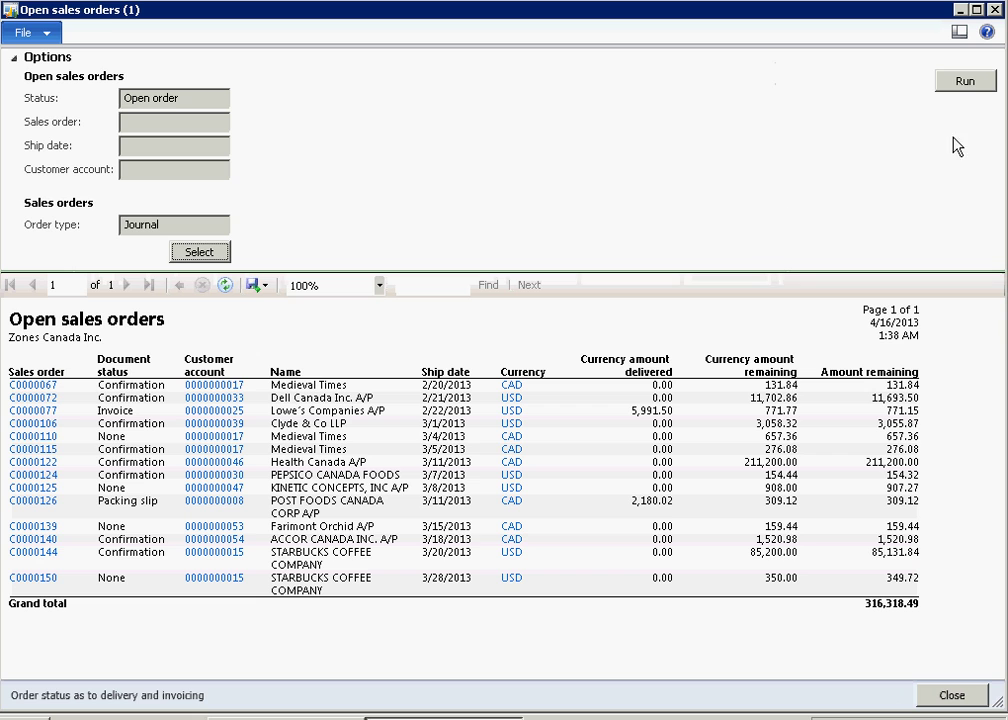
click(971, 82)
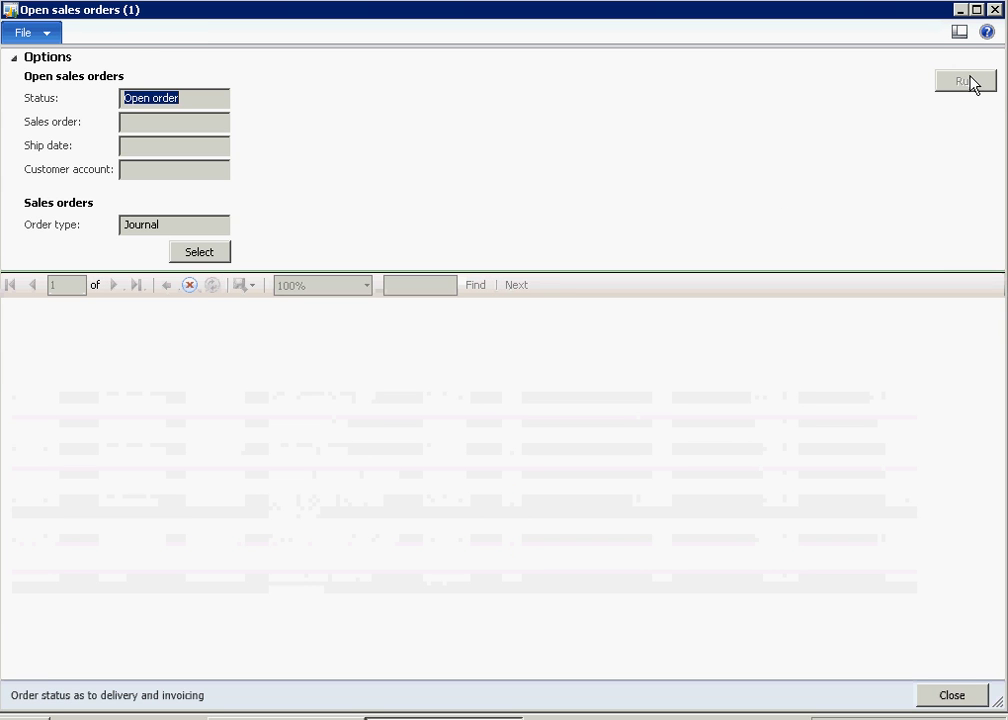